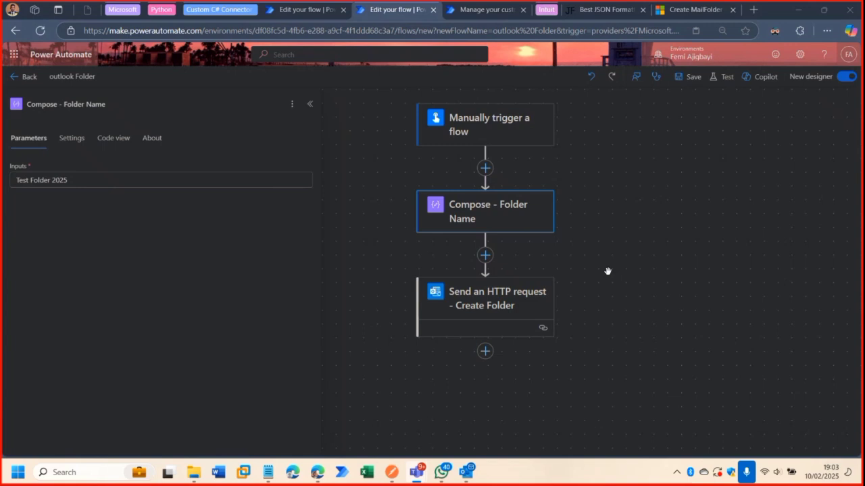
- Inspect the Create Folder request's POST URI /me/mailFolders and its displayName/isHidden body
left_click(533, 310)
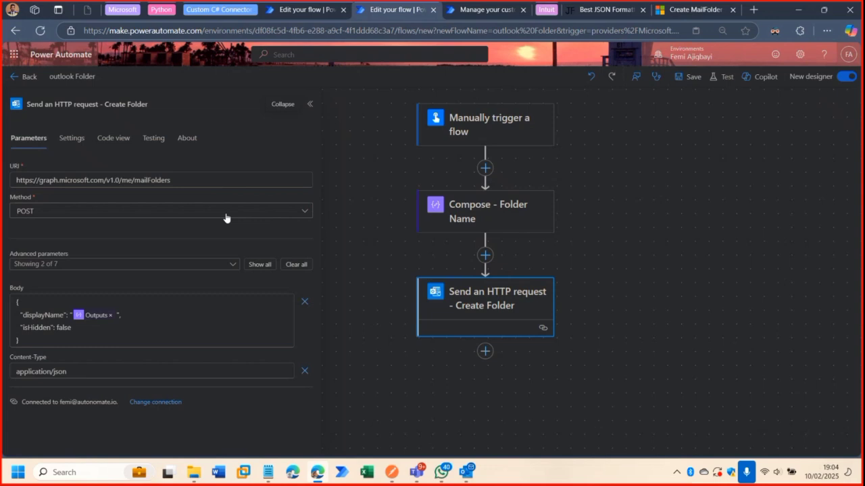
left_click(198, 179)
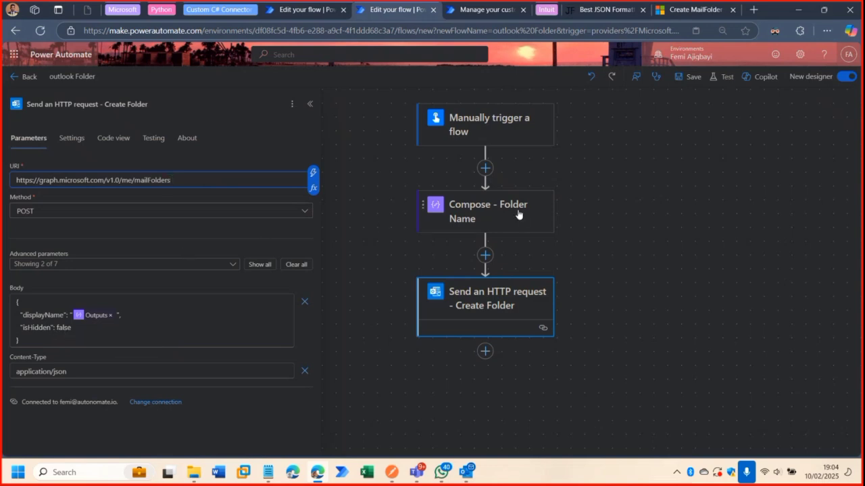
- Open the Create MailFolder docs and highlight the example request's /v1.0/me/mailFolders endpoint
left_click(696, 10)
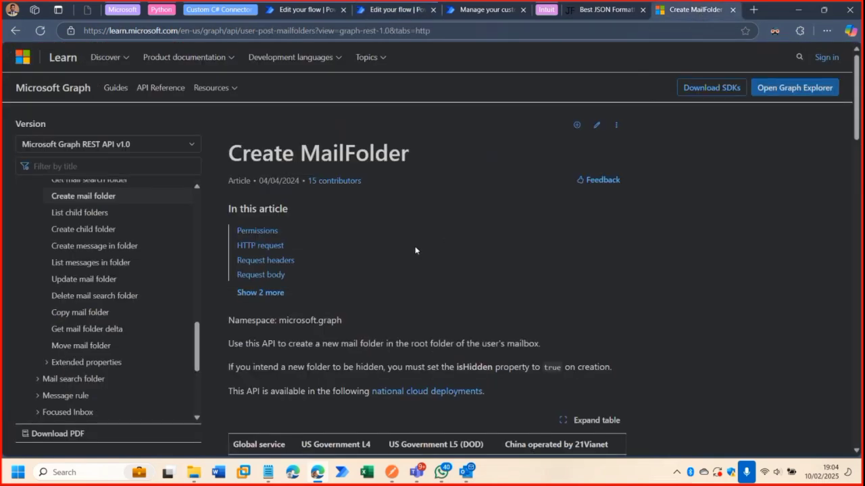
scroll(358, 276, "down", 2)
scroll(357, 276, "up", 2)
scroll(358, 275, "down", 6)
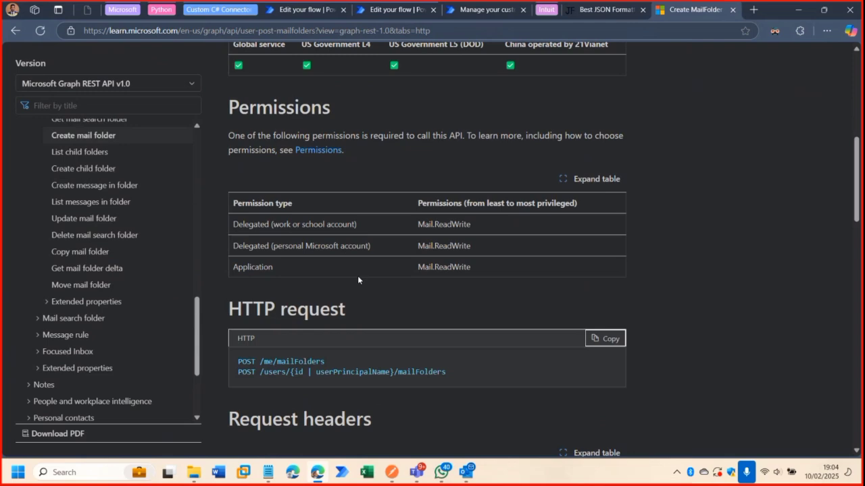
scroll(358, 276, "down", 4)
scroll(357, 275, "up", 1)
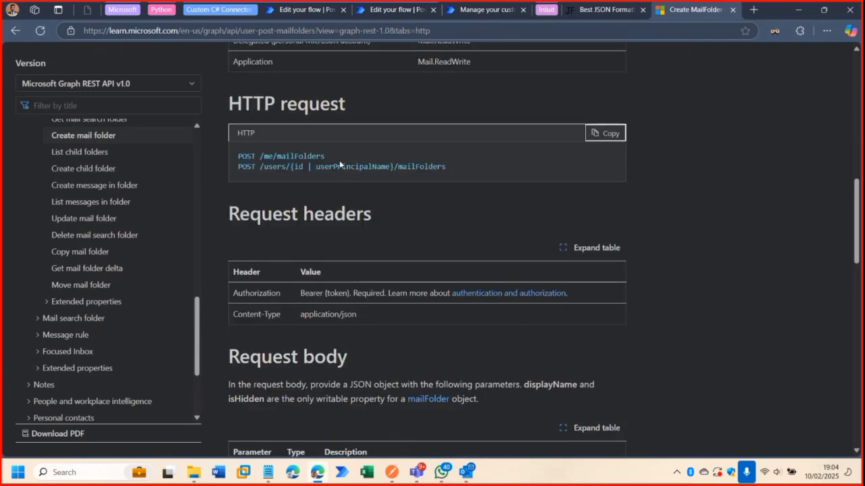
scroll(422, 262, "down", 2)
scroll(423, 262, "up", 1)
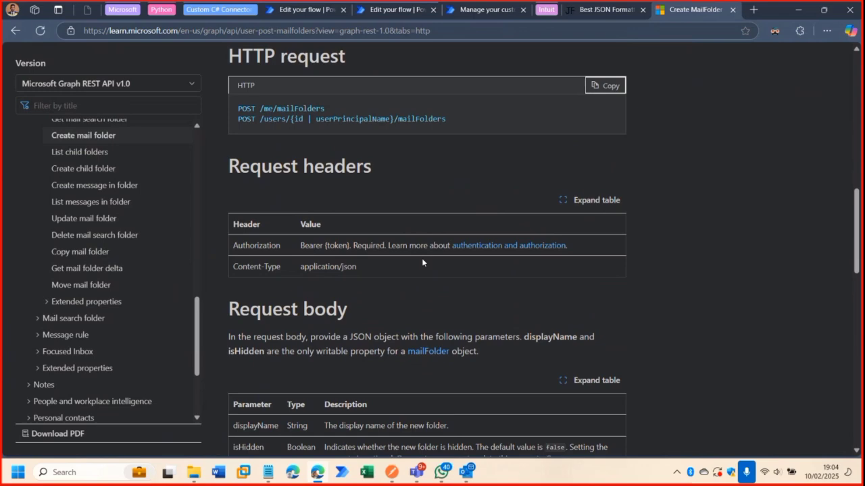
scroll(422, 263, "down", 7)
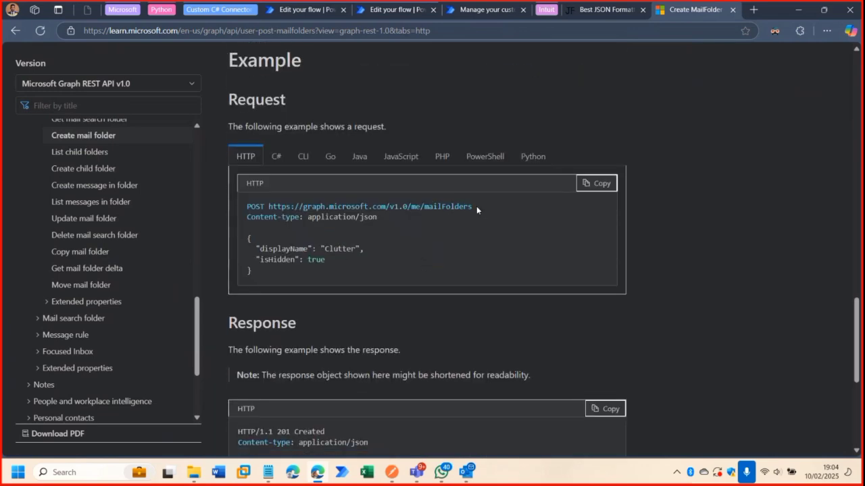
left_click_drag(476, 208, 329, 209)
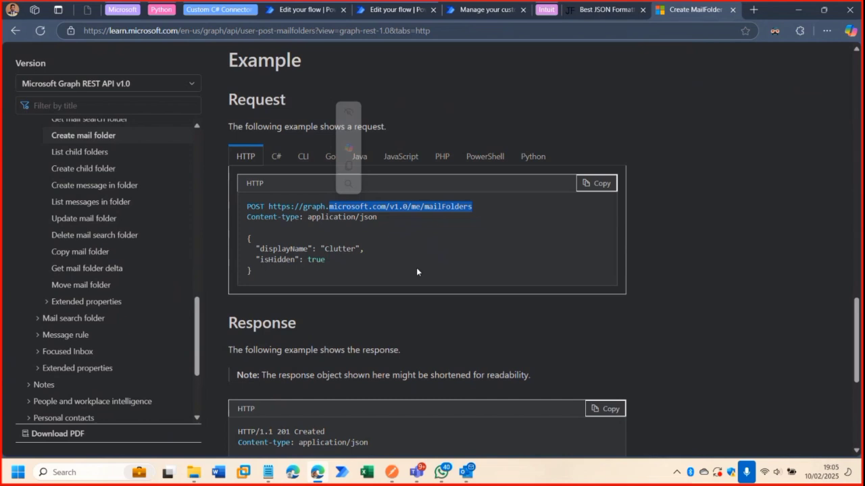
- Check the Compose step's 'Test Folder 2025' name and the Create Folder request settings
left_click(393, 11)
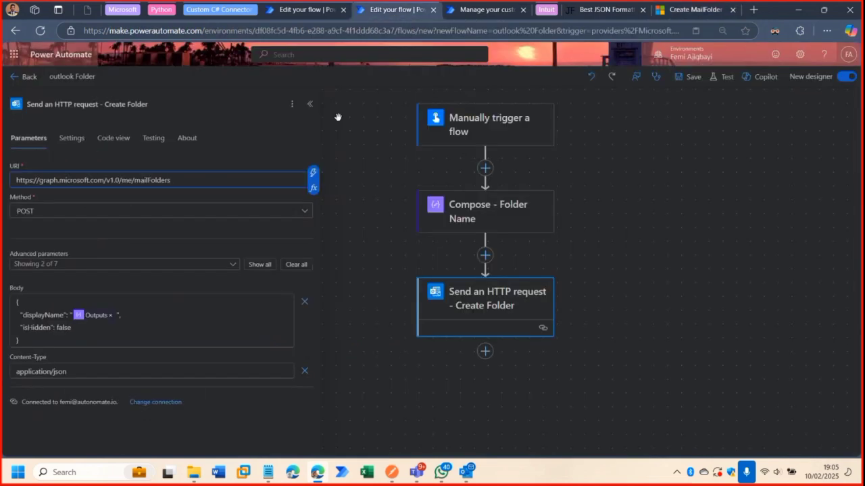
left_click(492, 207)
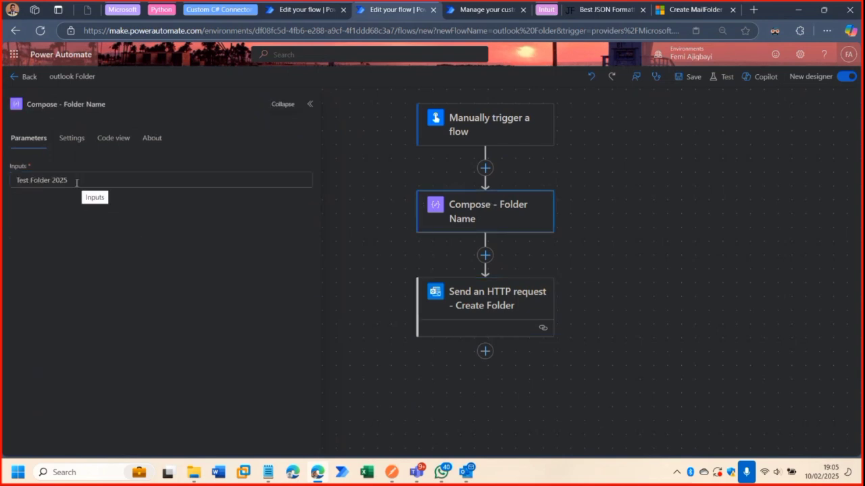
left_click(111, 179)
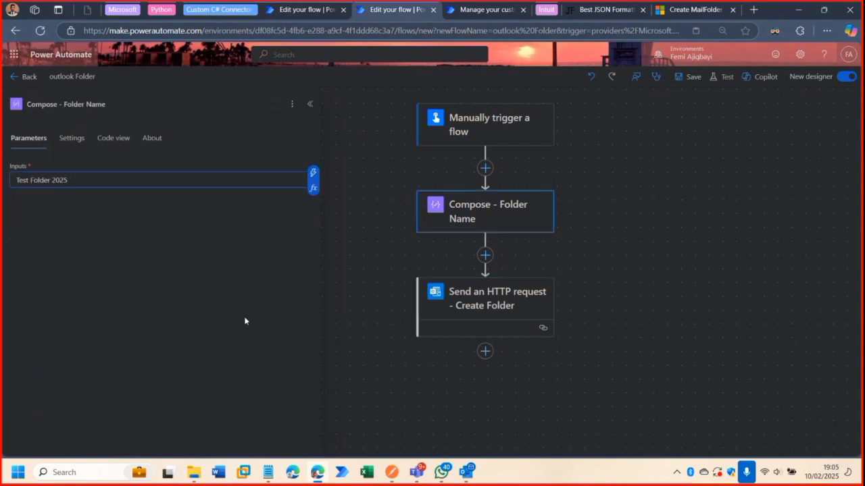
left_click(490, 315)
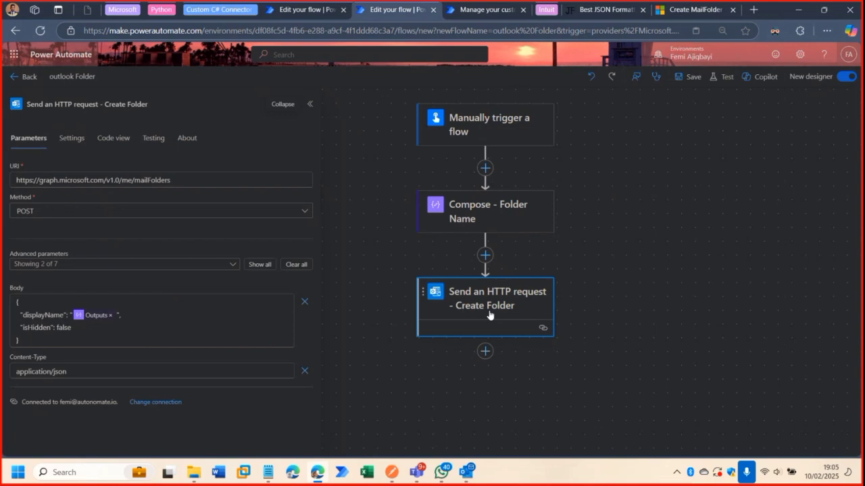
- Save the flow, run a manual test, and confirm Test Folder 2025 in Outlook
left_click(686, 81)
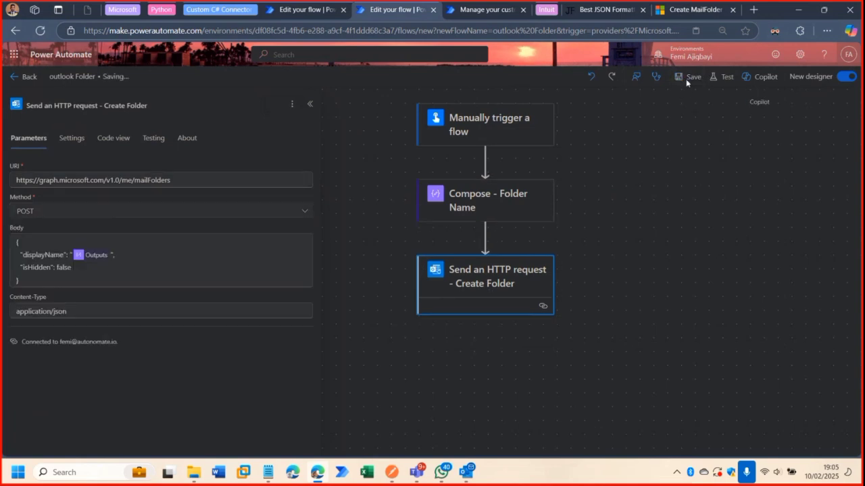
left_click(722, 77)
left_click(688, 439)
left_click(692, 439)
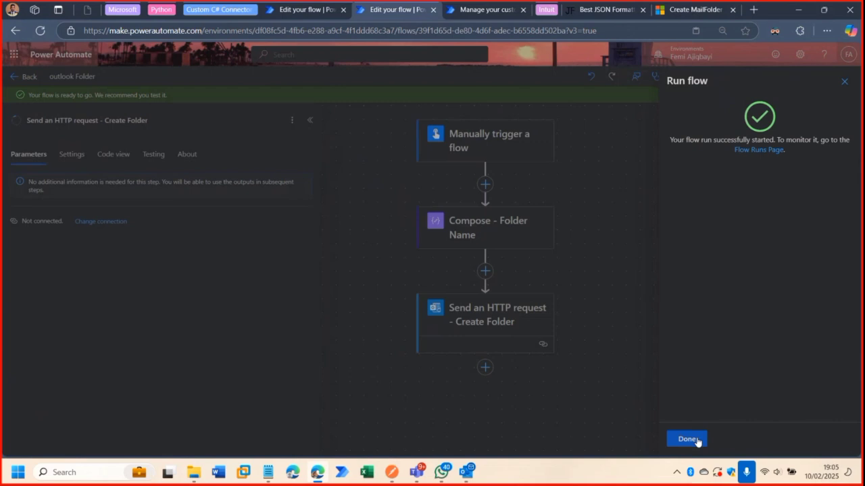
left_click(688, 439)
left_click(468, 473)
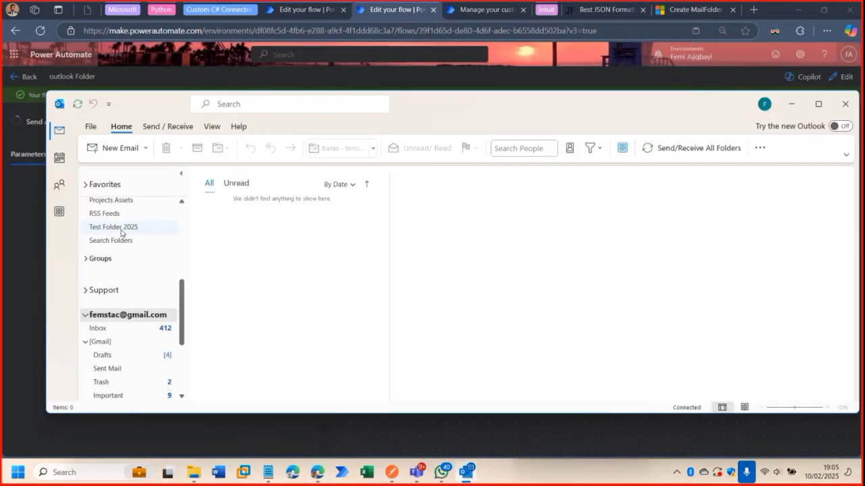
left_click(791, 104)
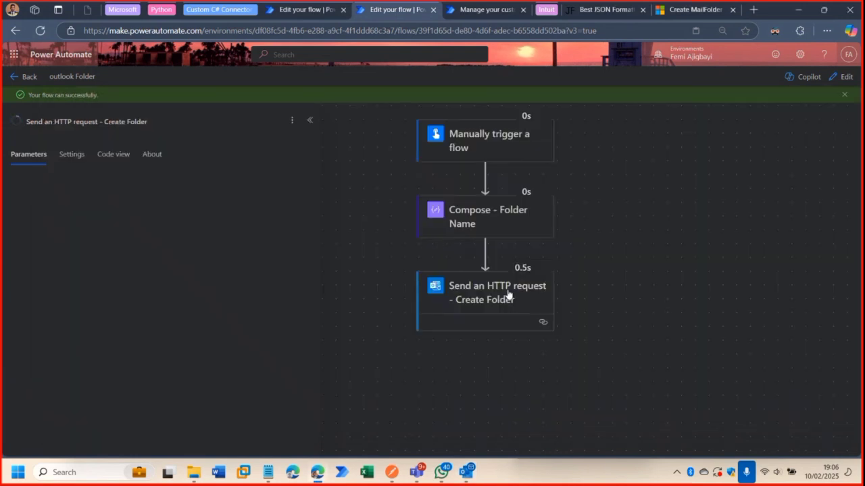
- Review the Create MailFolder request parameters, then switch to the Create Folder in Outlook flow
left_click(695, 14)
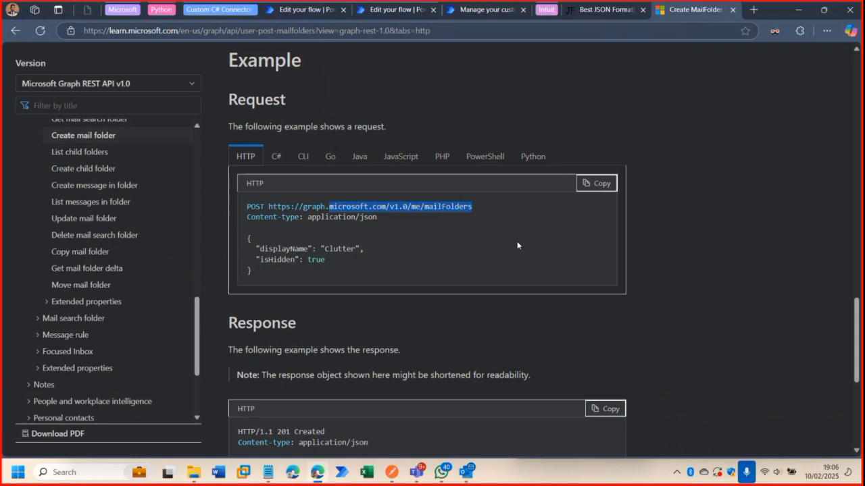
scroll(676, 300, "up", 3)
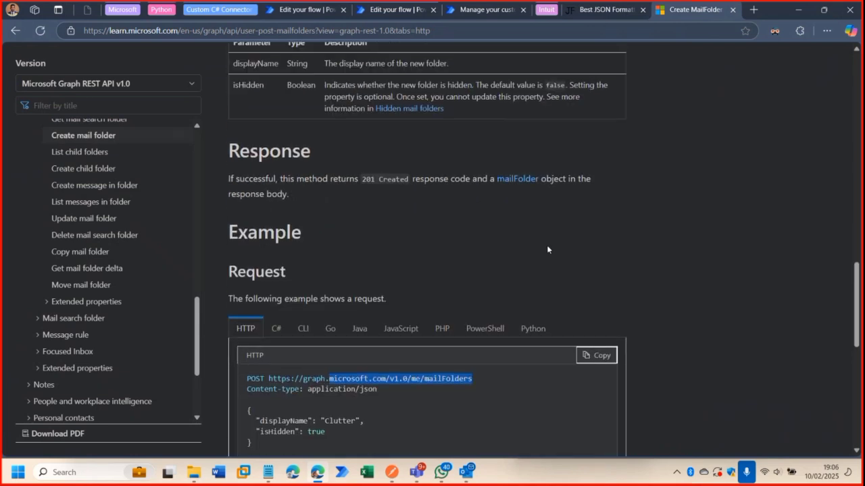
left_click(302, 10)
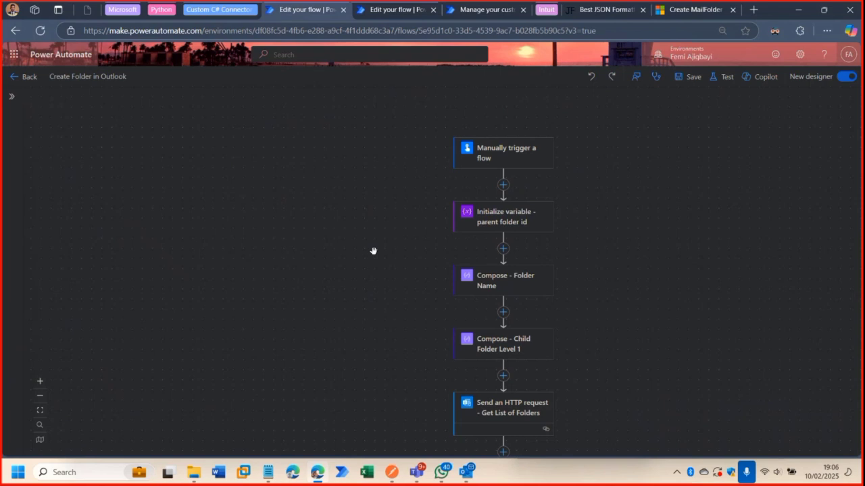
scroll(625, 304, "down", 3)
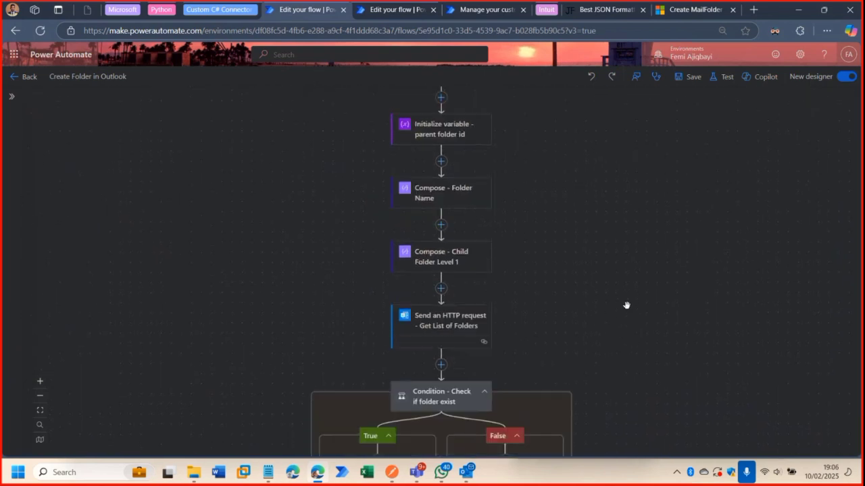
scroll(627, 305, "down", 1)
scroll(626, 305, "up", 1)
scroll(626, 305, "down", 1)
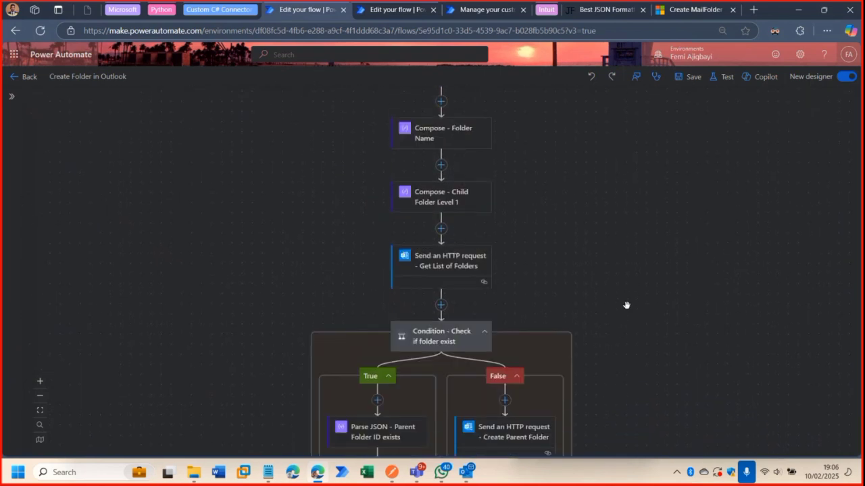
scroll(613, 239, "up", 1)
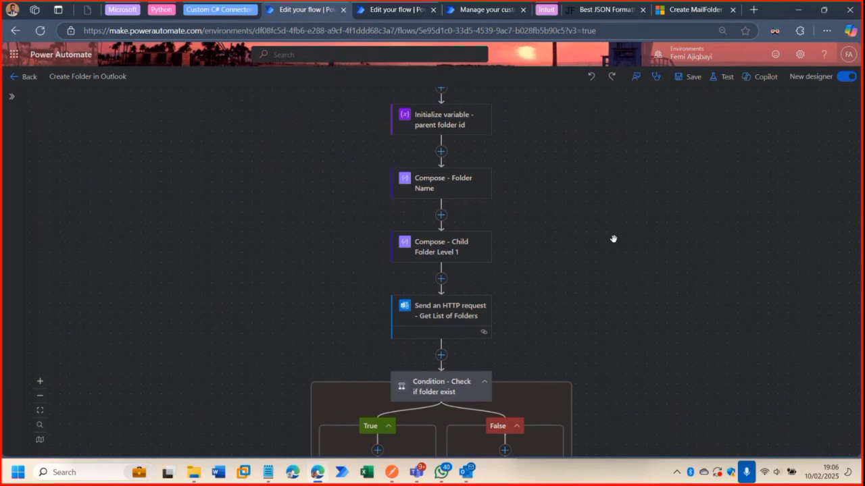
scroll(613, 238, "down", 10)
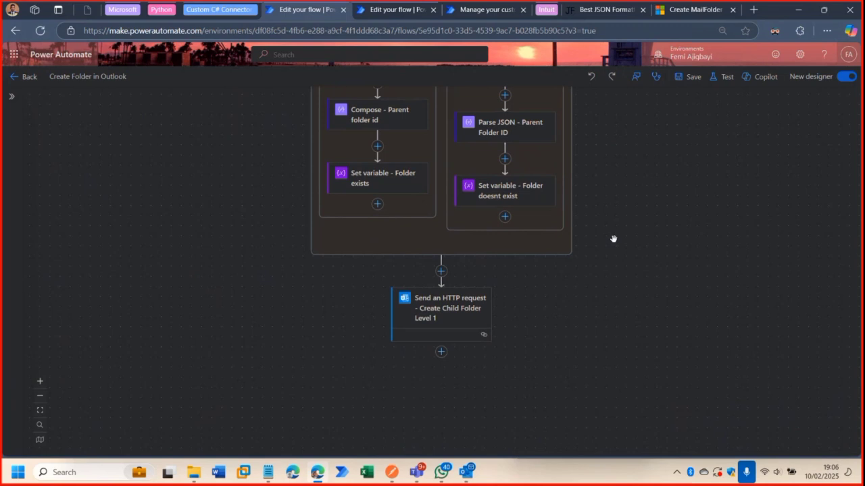
scroll(613, 238, "up", 2)
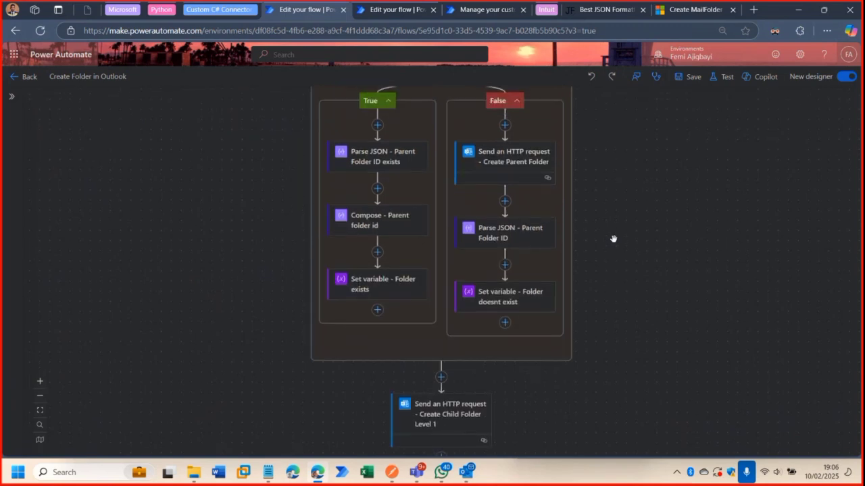
scroll(613, 239, "up", 5)
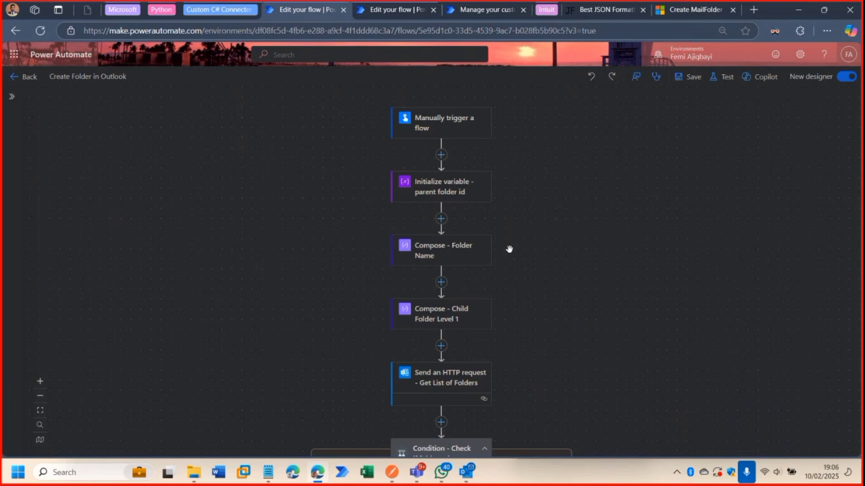
- Replace the trailing '2' with 'folder' so Child Folder Level 1 reads 'Test Child folder 1'
left_click(450, 258)
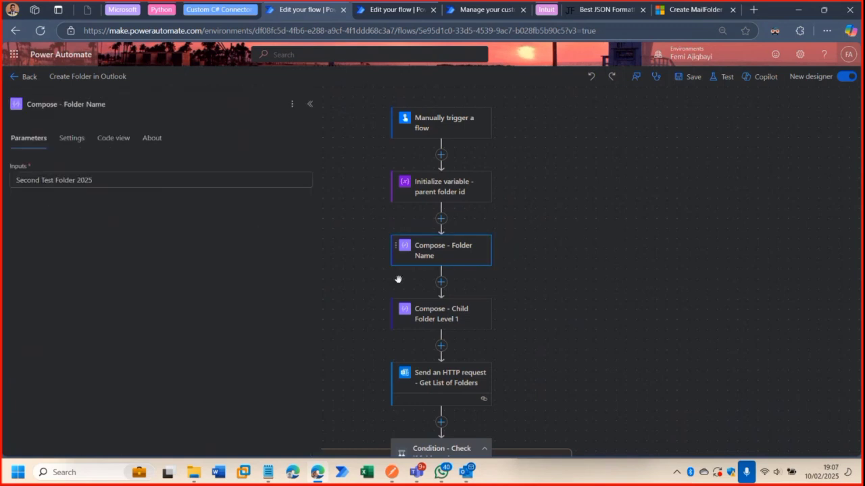
scroll(527, 270, "down", 1)
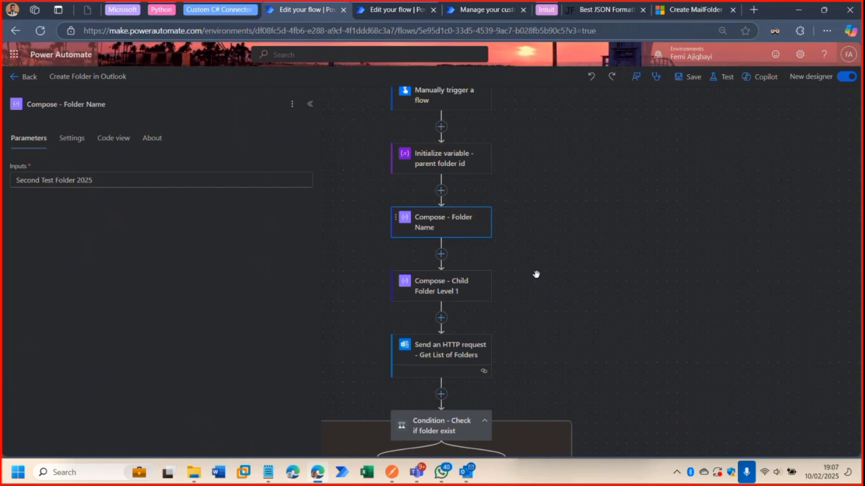
left_click(458, 285)
left_click(66, 180)
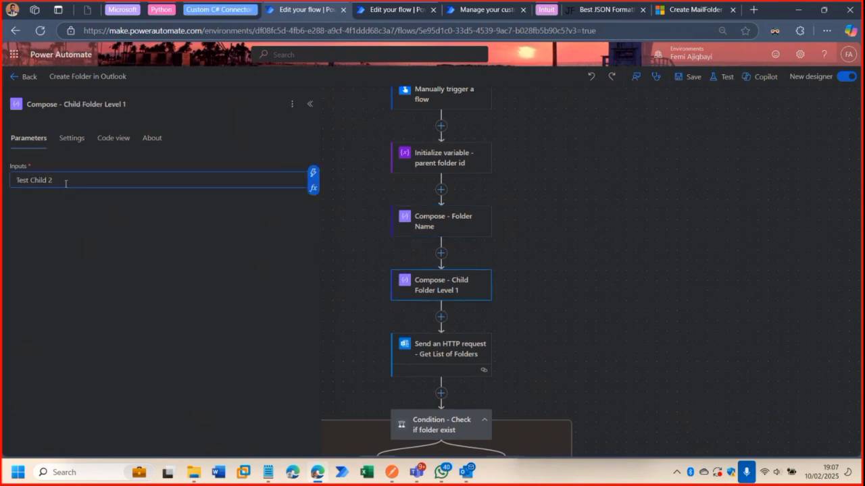
key("BackSpace")
type("folder 1")
left_click(571, 276)
scroll(562, 261, "down", 1)
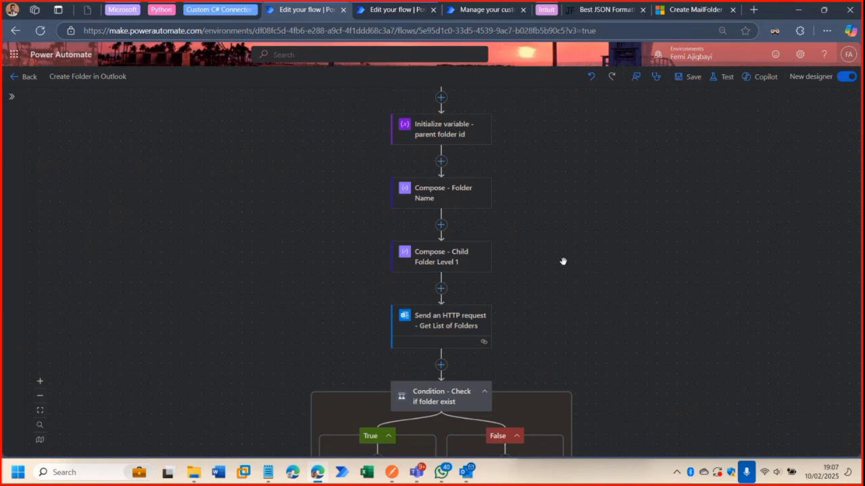
scroll(554, 257, "up", 2)
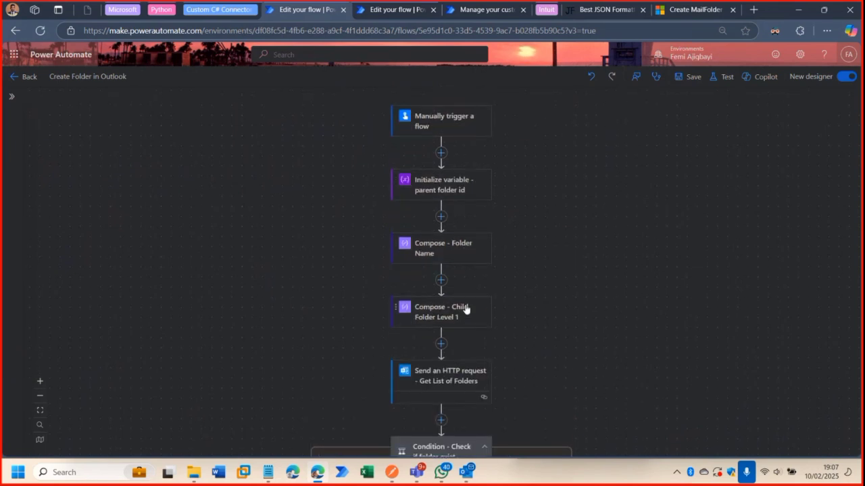
scroll(474, 275, "down", 2)
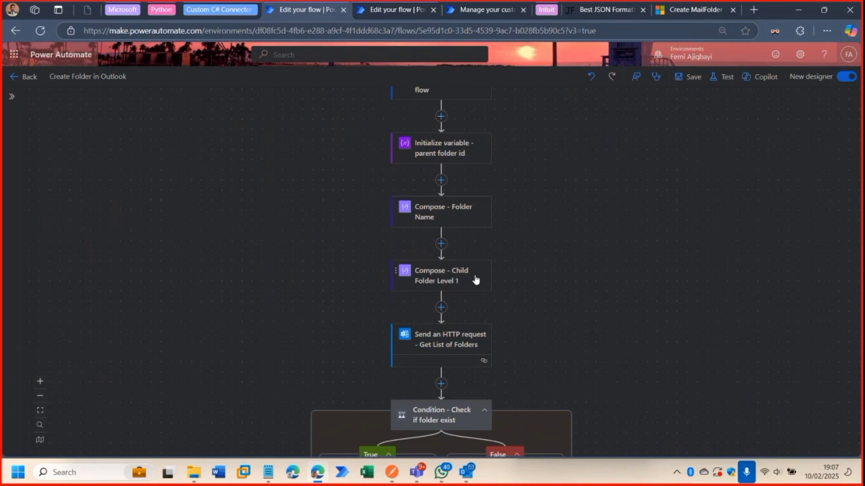
- Review the Get List of Folders request and the condition's True/False branches, then return to the docs
left_click(456, 308)
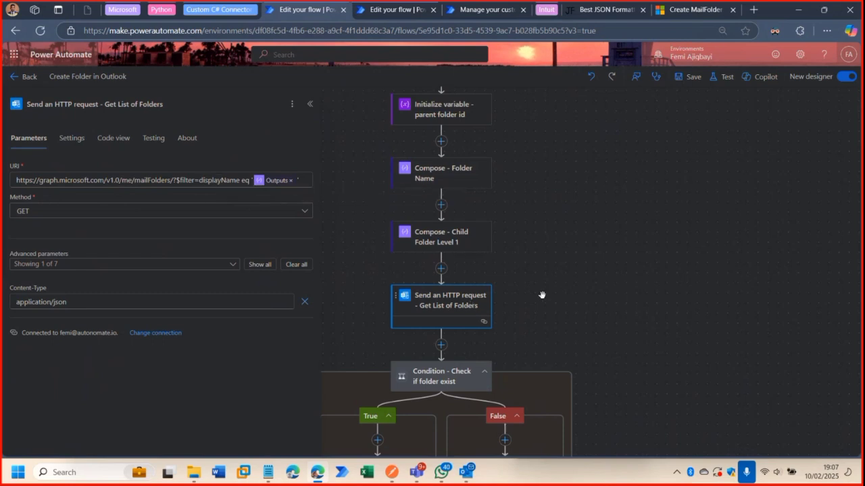
scroll(547, 290, "down", 2)
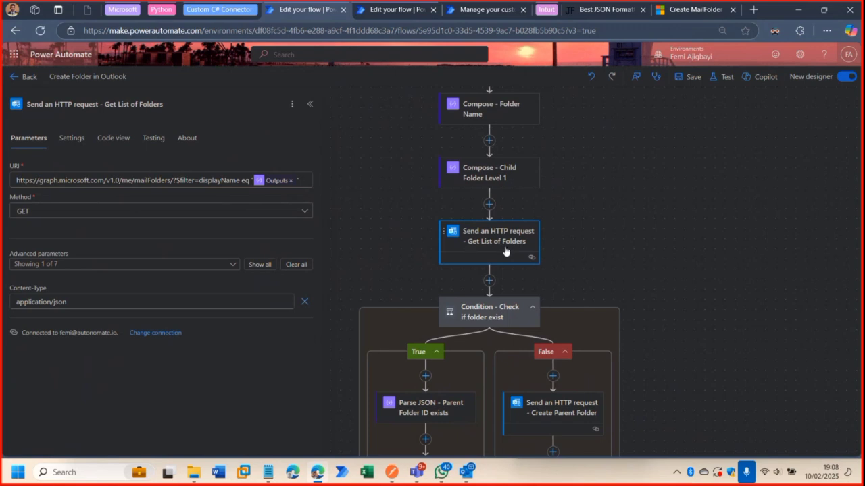
scroll(505, 251, "down", 3)
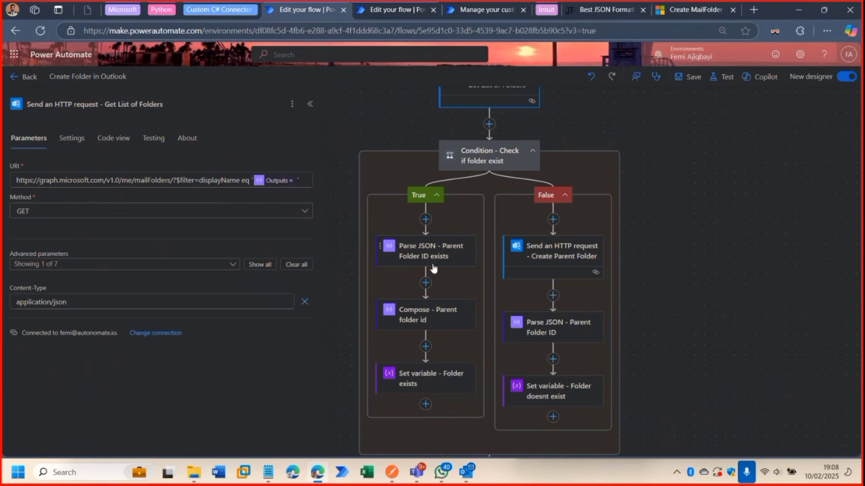
left_click(687, 14)
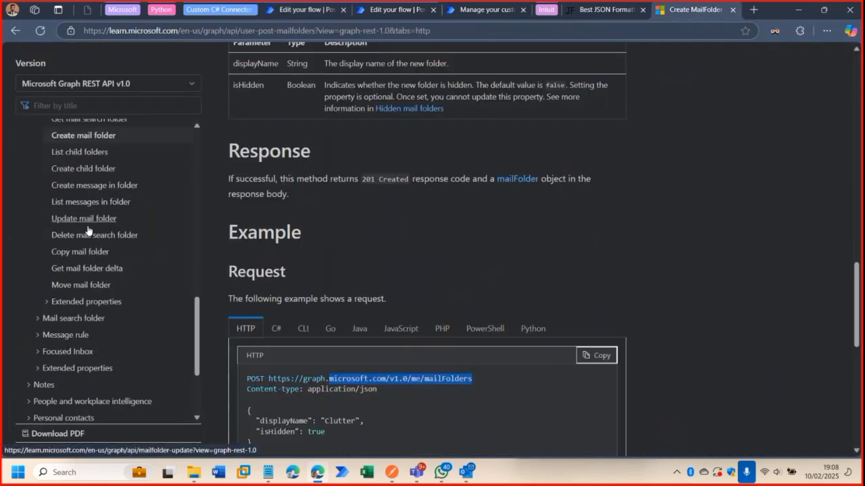
- Open the Create child folder docs and highlight {id} in the example /mailFolders/{id}/childFolders URL
left_click(96, 170)
scroll(468, 258, "down", 2)
scroll(468, 259, "down", 10)
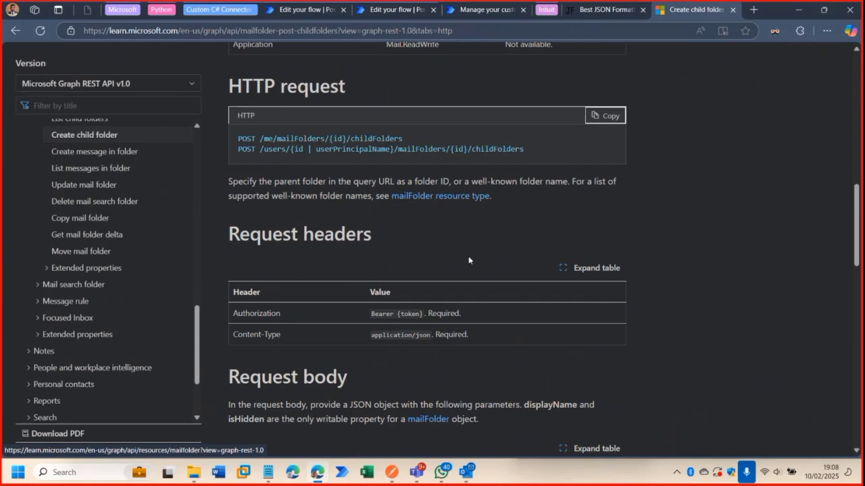
left_click_drag(491, 224, 479, 224)
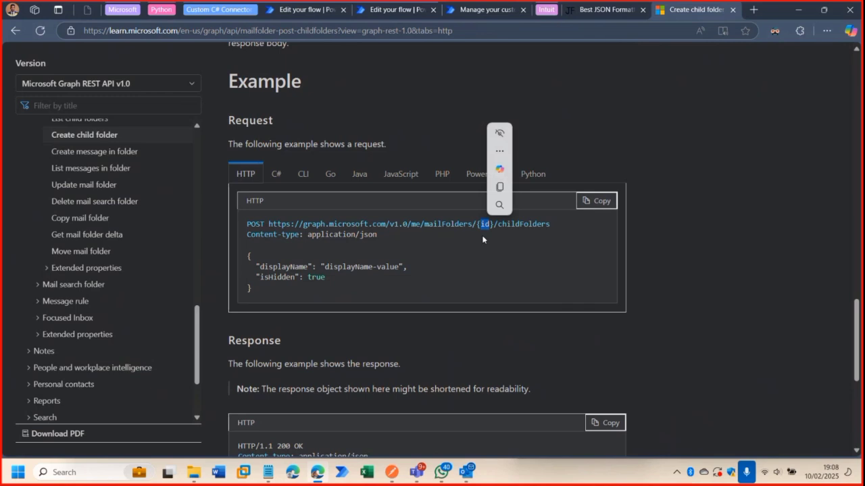
- Review the Parse JSON, Set variable – Folder exists, and parent folder id variable steps
left_click(308, 12)
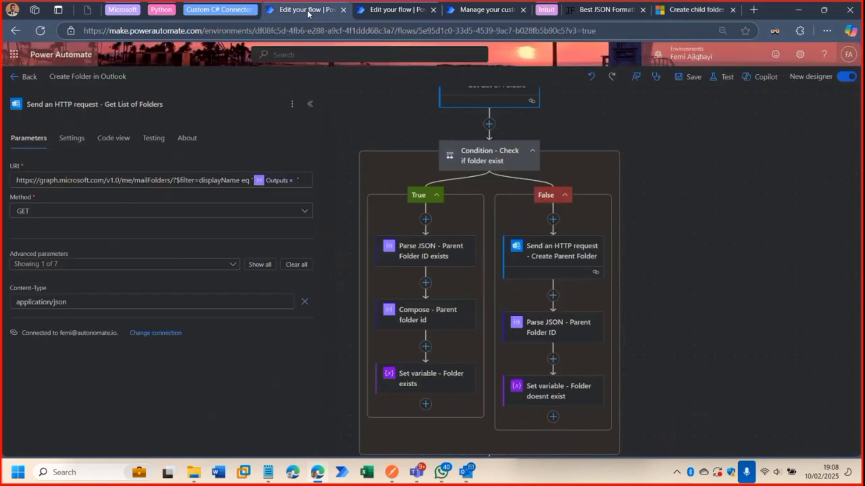
left_click(431, 252)
scroll(430, 380, "down", 1)
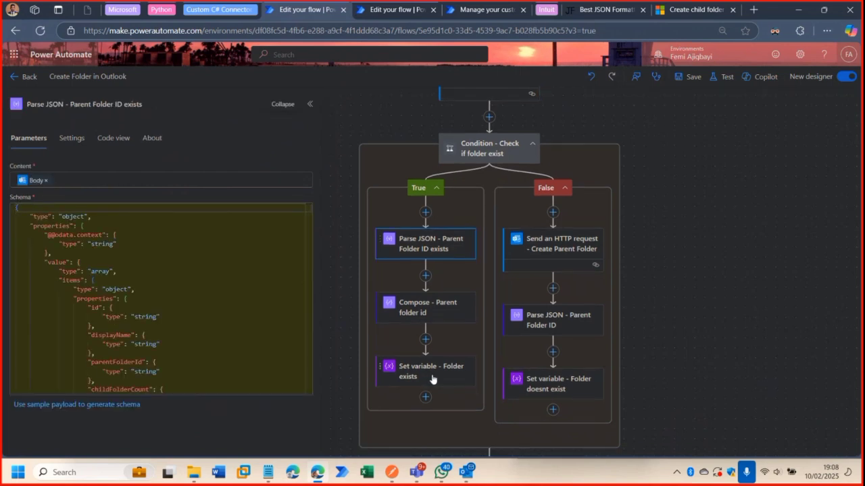
left_click(457, 376)
scroll(529, 357, "up", 5)
left_click(466, 213)
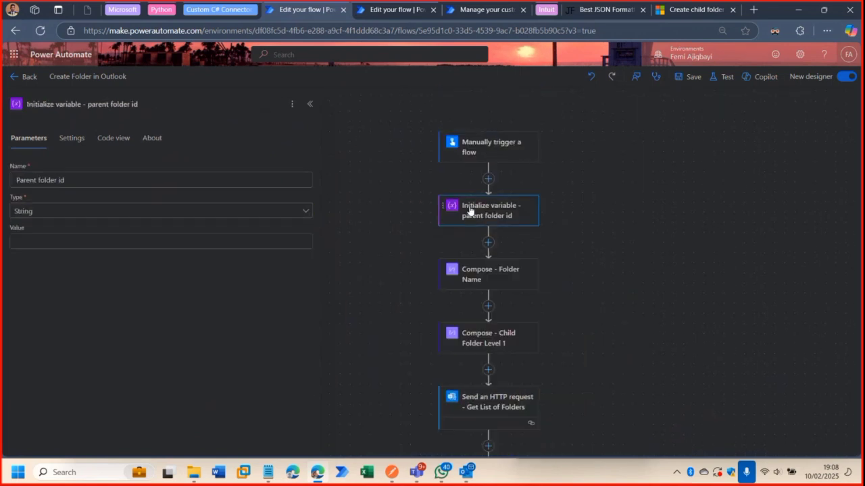
scroll(469, 211, "down", 6)
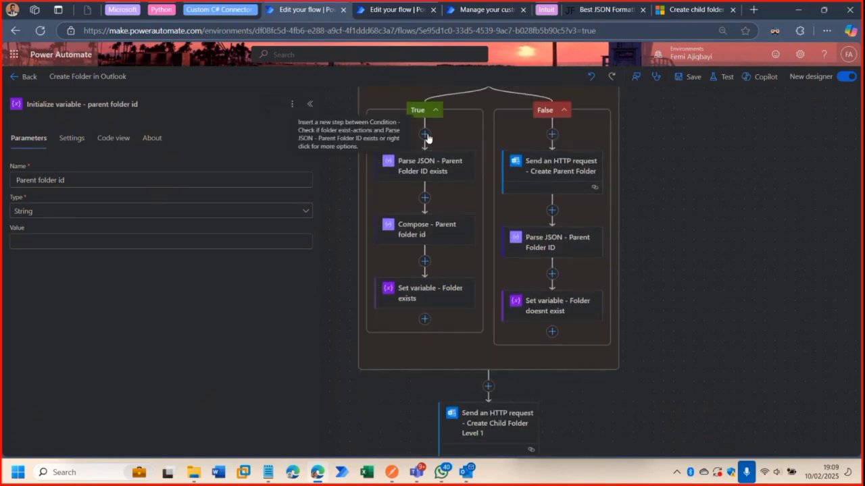
- Check the Create Parent Folder and Create Child Folder Level 1 requests, then collapse the Check if folder exist condition
left_click(578, 171)
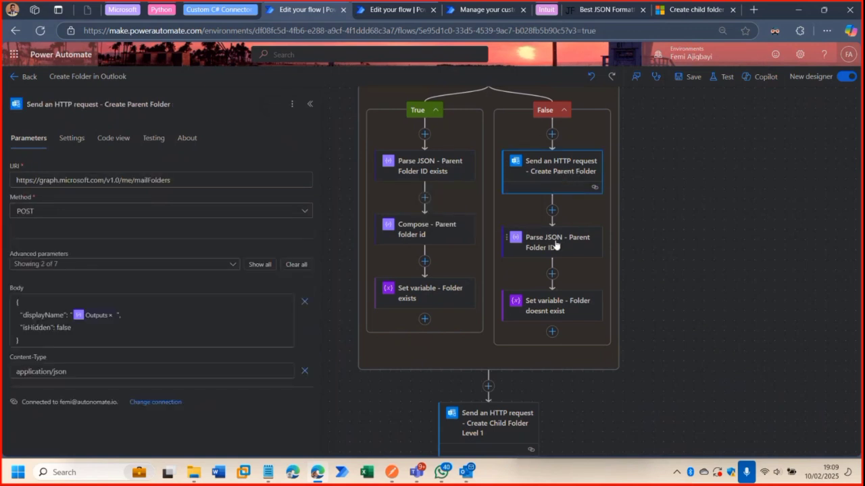
left_click(518, 305)
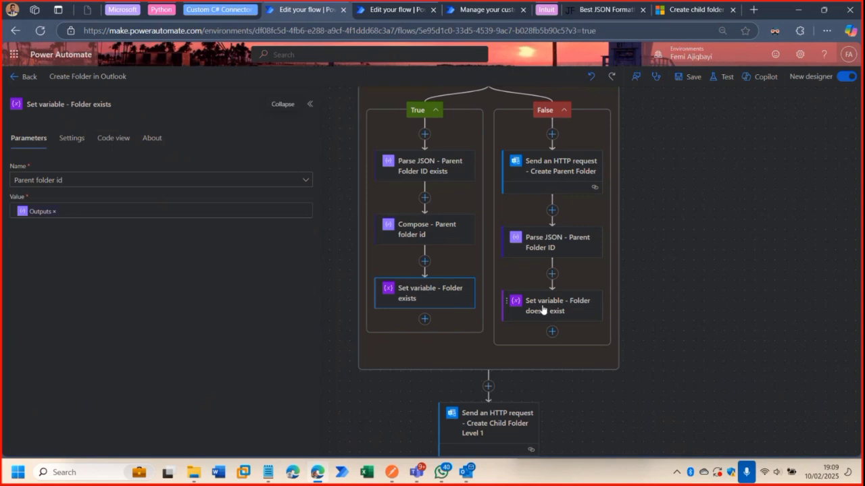
scroll(543, 307, "down", 2)
left_click(493, 377)
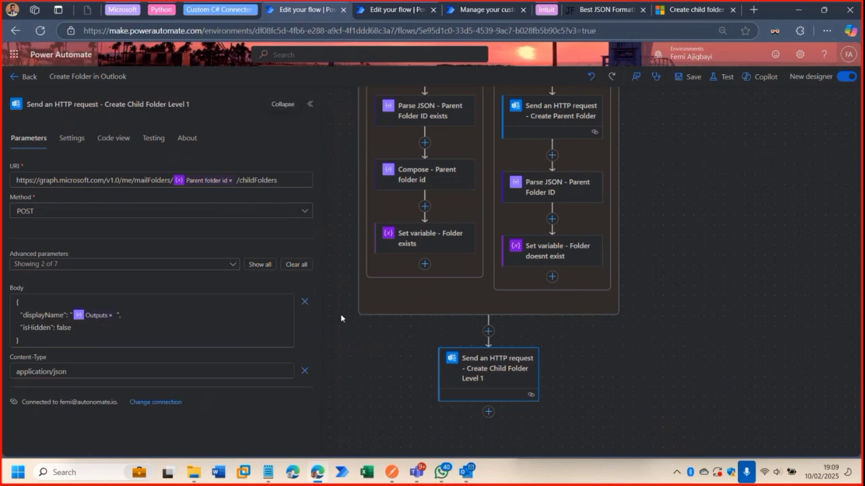
scroll(475, 273, "up", 3)
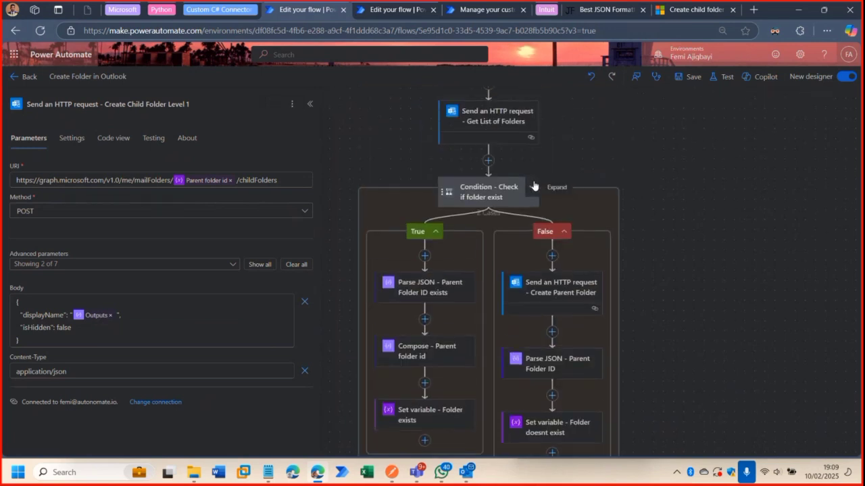
left_click(534, 186)
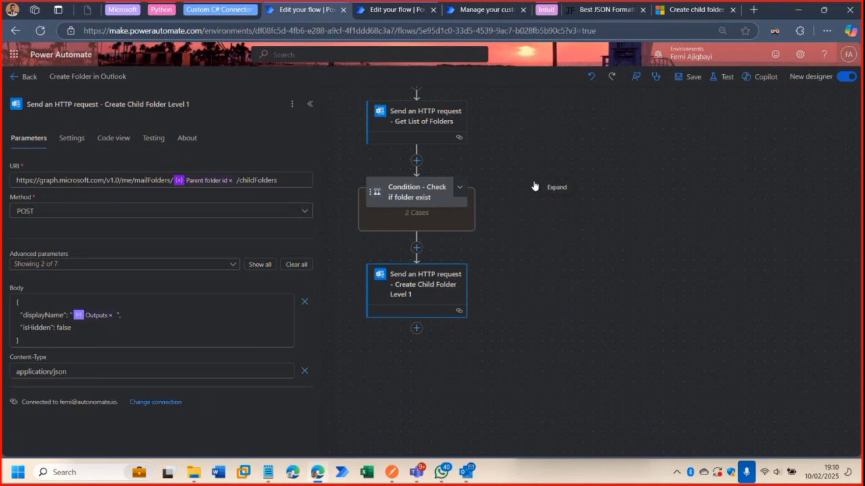
- Check the parent folder name and child folder level 1 values
scroll(534, 186, "up", 5)
left_click(436, 212)
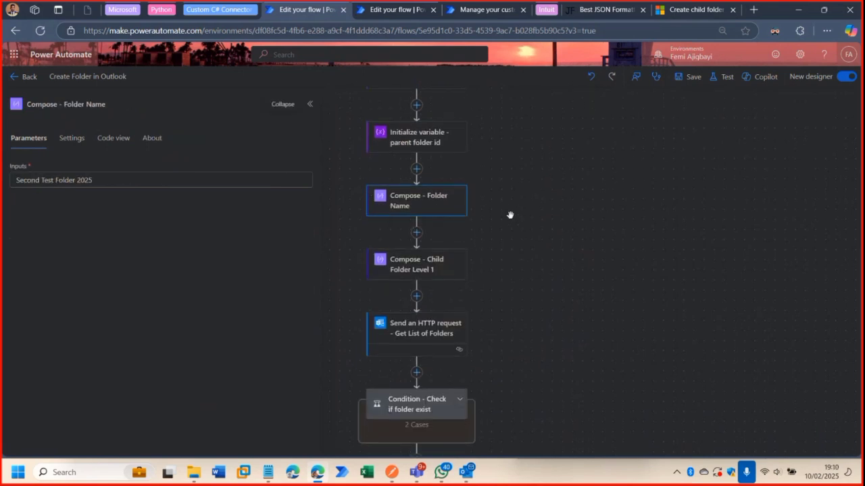
left_click(502, 267)
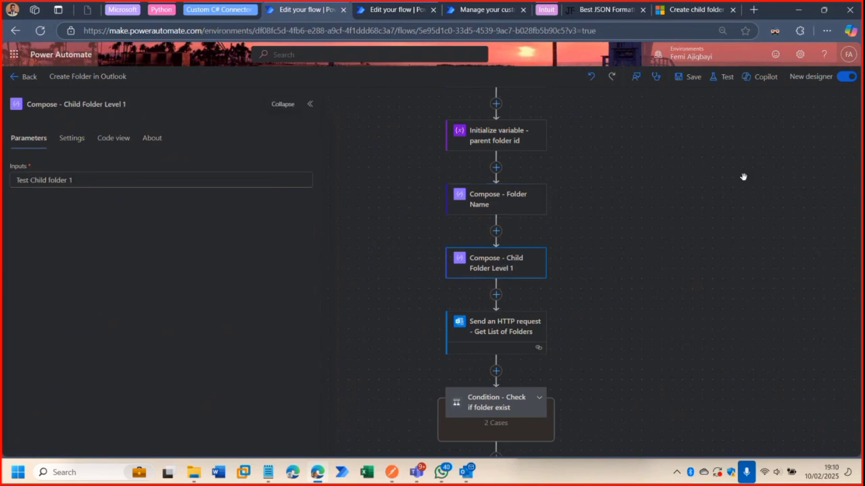
- Save and manually test-run the flow, then bring up Outlook
left_click(726, 78)
left_click(720, 114)
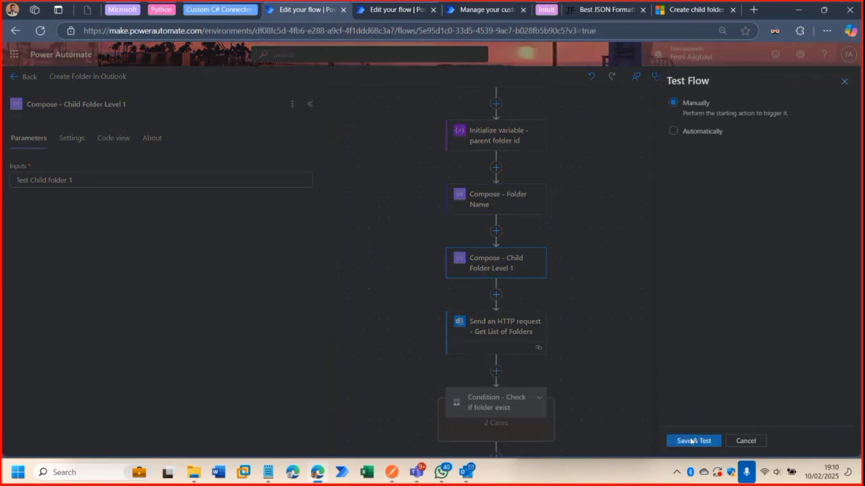
left_click(690, 440)
left_click(693, 440)
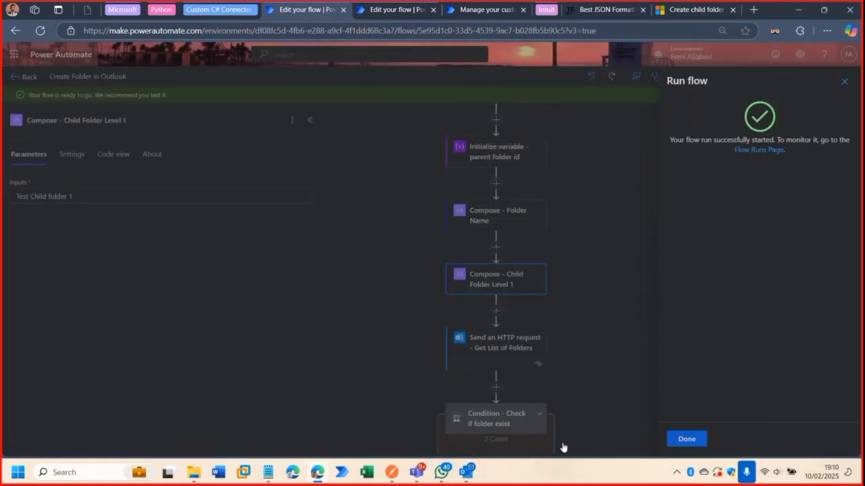
left_click(466, 473)
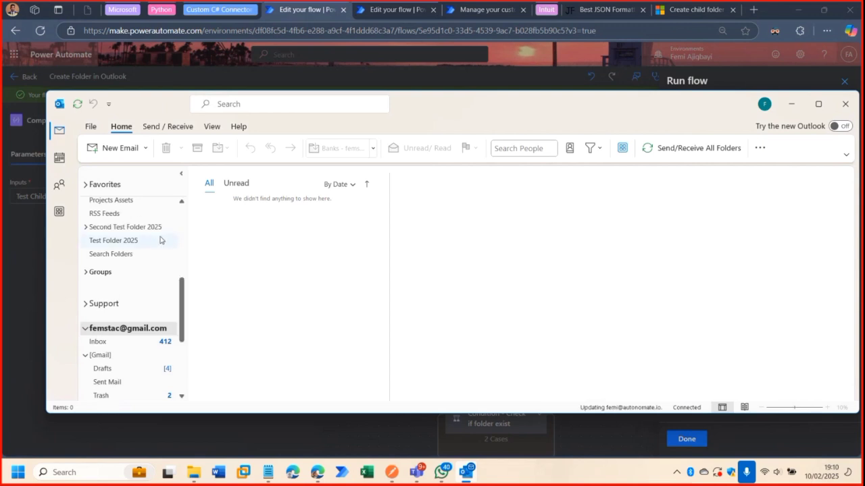
- Expand Second Test Folder 2025 in Outlook to confirm Test Child folder 1, then return to the flow
left_click(85, 228)
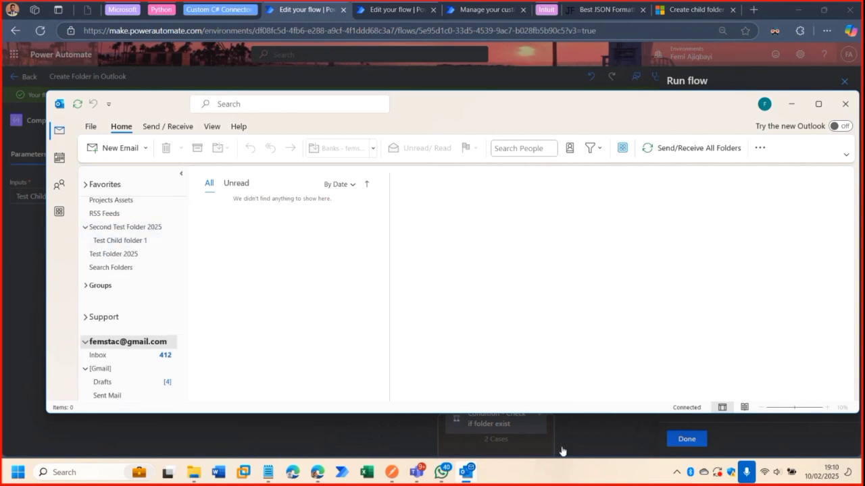
left_click(620, 436)
scroll(550, 292, "down", 3)
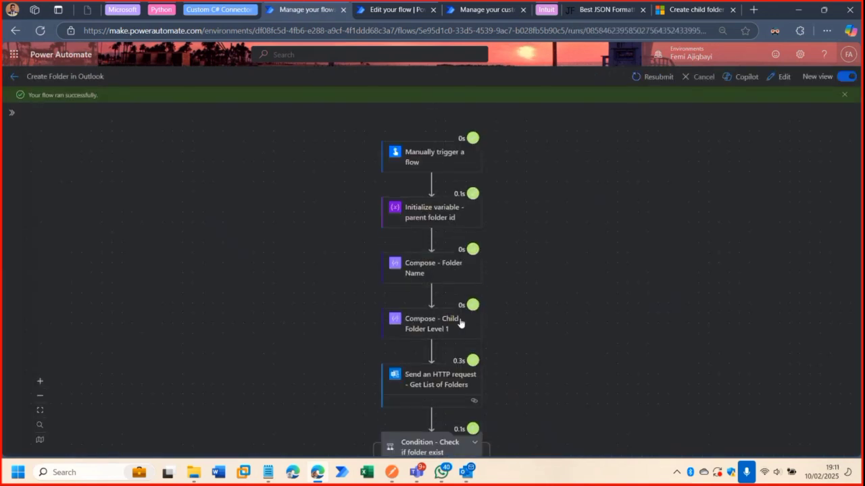
- Confirm in the run view that Condition - Check if folder exist took the False branch, creating the parent folder
scroll(460, 322, "down", 2)
scroll(460, 322, "up", 1)
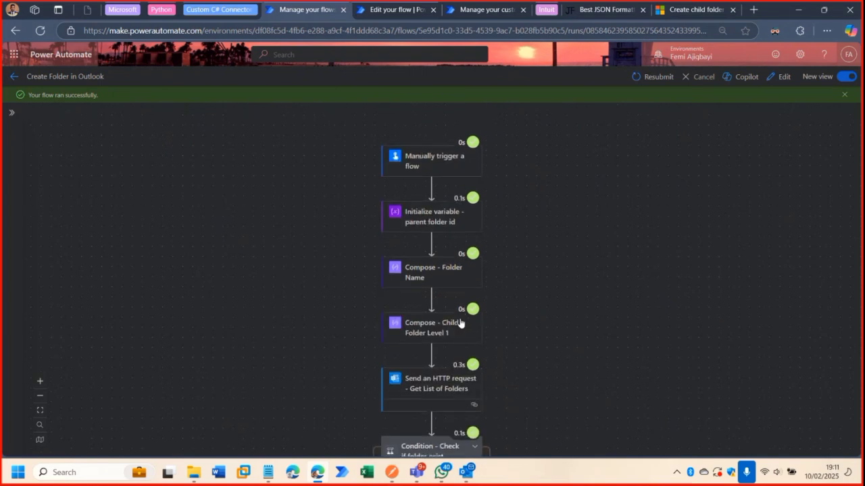
scroll(460, 322, "down", 1)
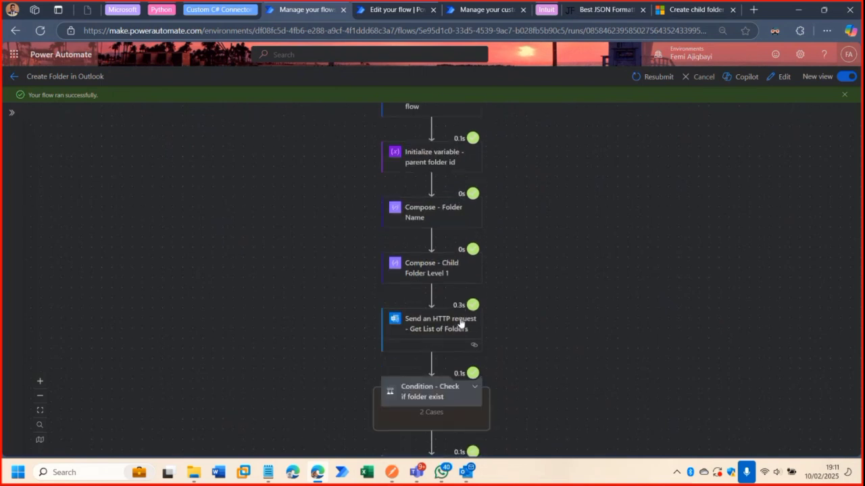
left_click(477, 381)
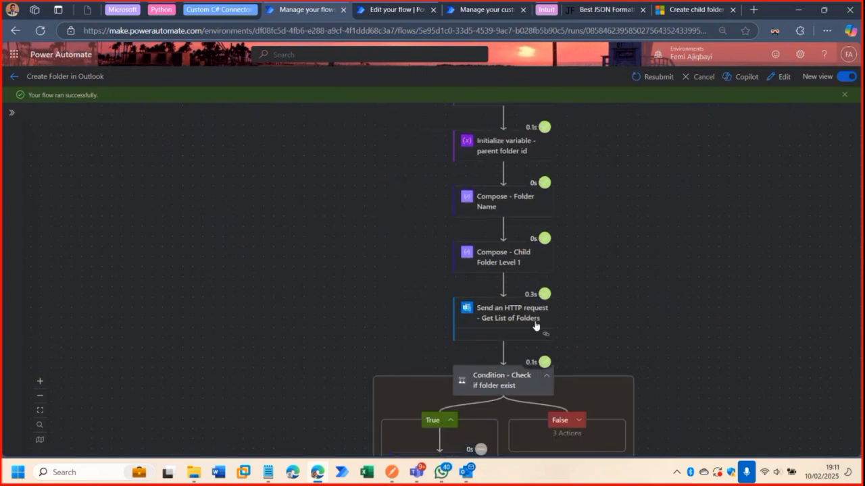
scroll(544, 335, "down", 1)
left_click(579, 378)
scroll(615, 344, "down", 1)
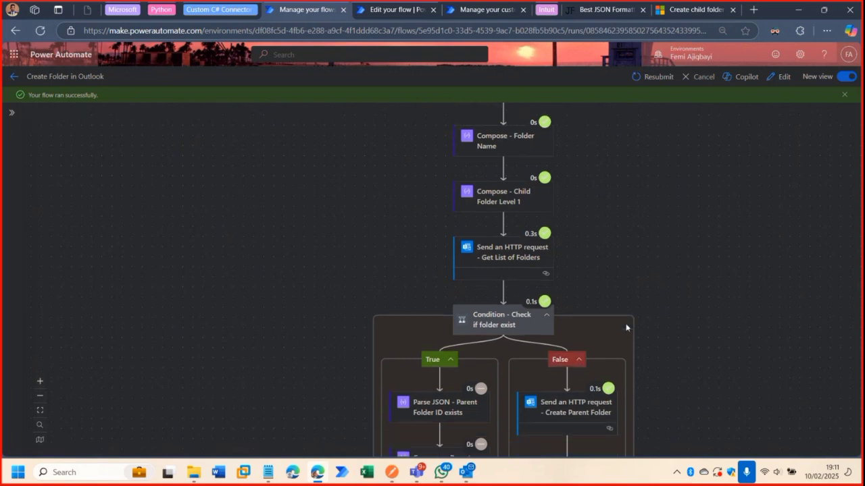
scroll(625, 327, "down", 2)
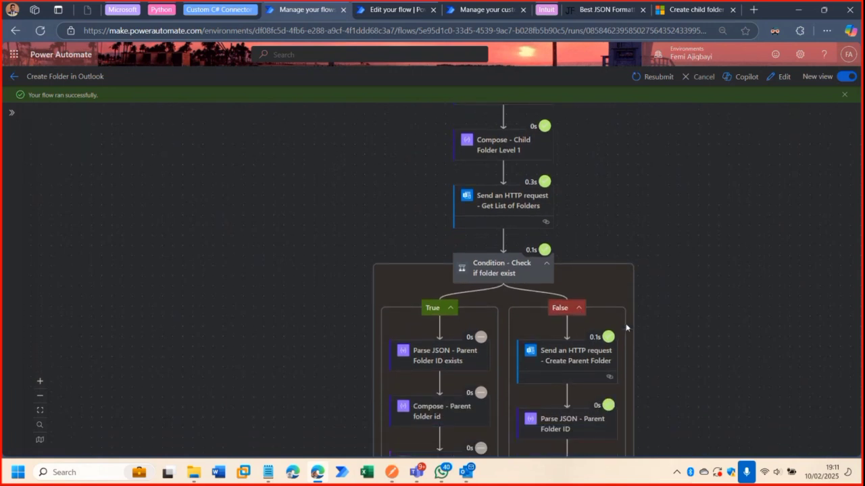
scroll(560, 329, "down", 1)
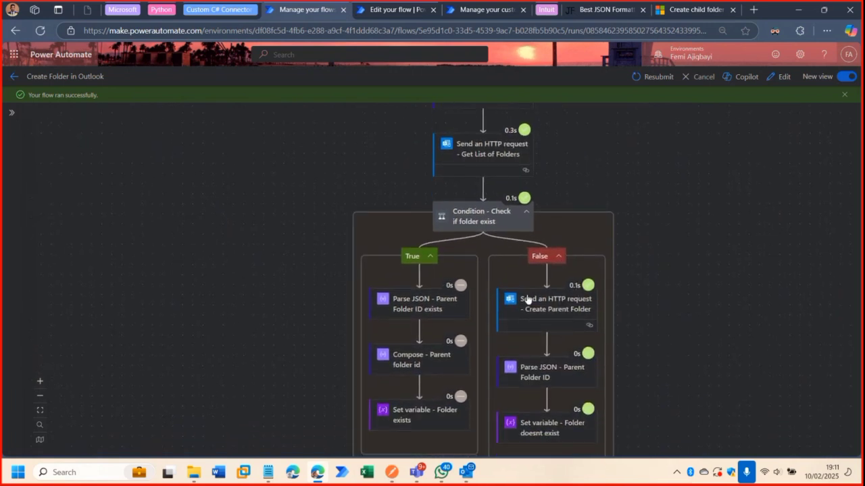
scroll(544, 387, "down", 5)
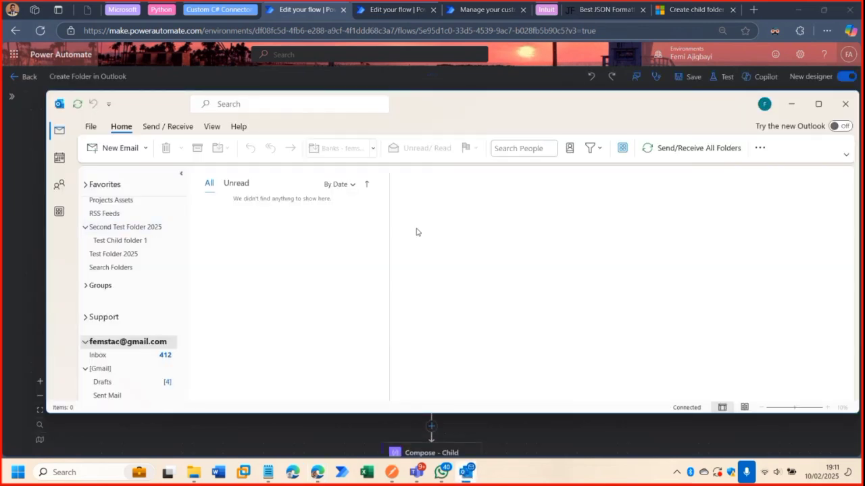
left_click(791, 103)
- Change the Compose - Child Folder Level 1 input to 'Test Child folder 2'
scroll(471, 355, "down", 2)
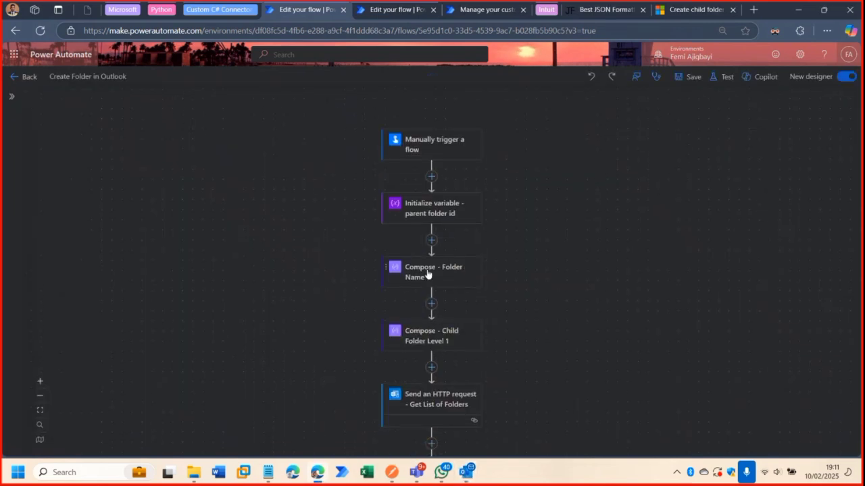
left_click(437, 340)
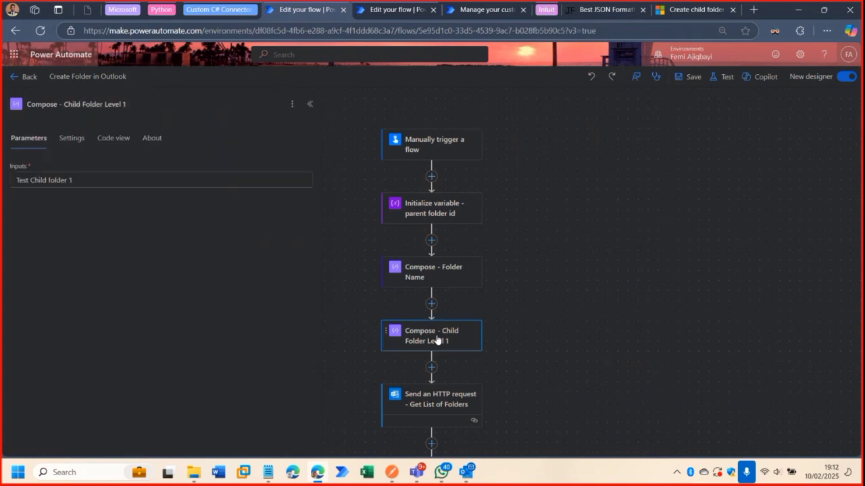
left_click(111, 178)
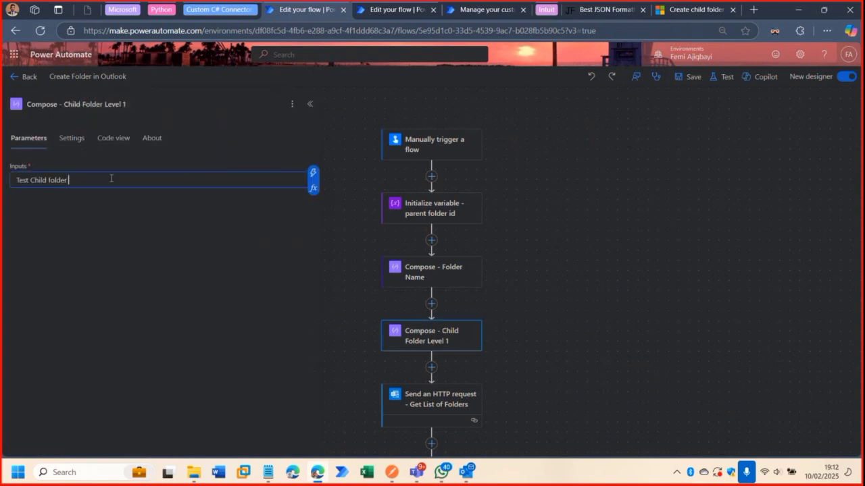
- Save and manually test-run the flow, then check Outlook for Test Child folder 2
left_click(721, 76)
left_click(672, 103)
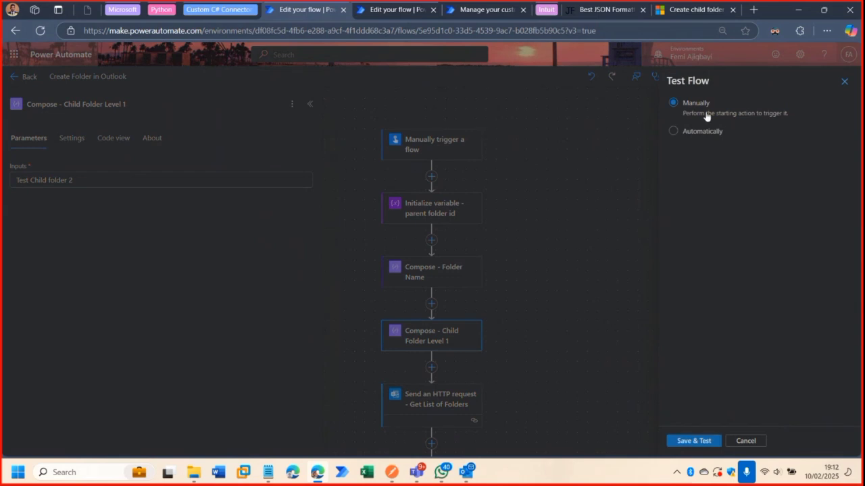
left_click(695, 441)
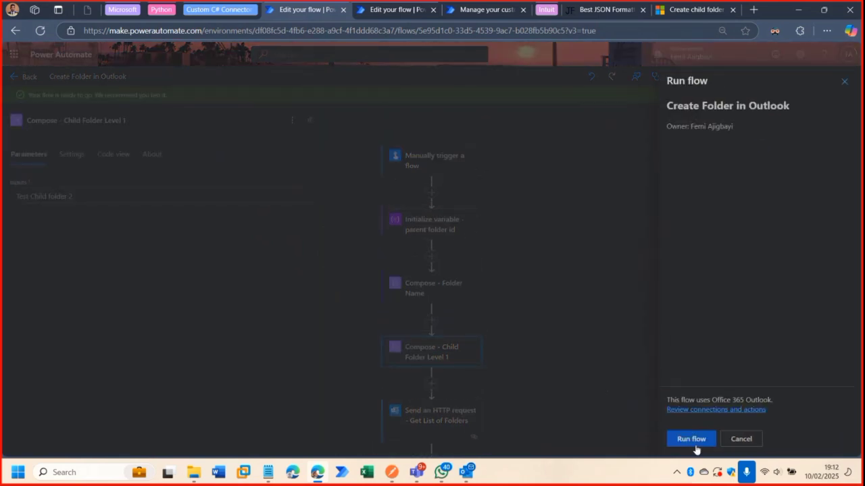
left_click(696, 443)
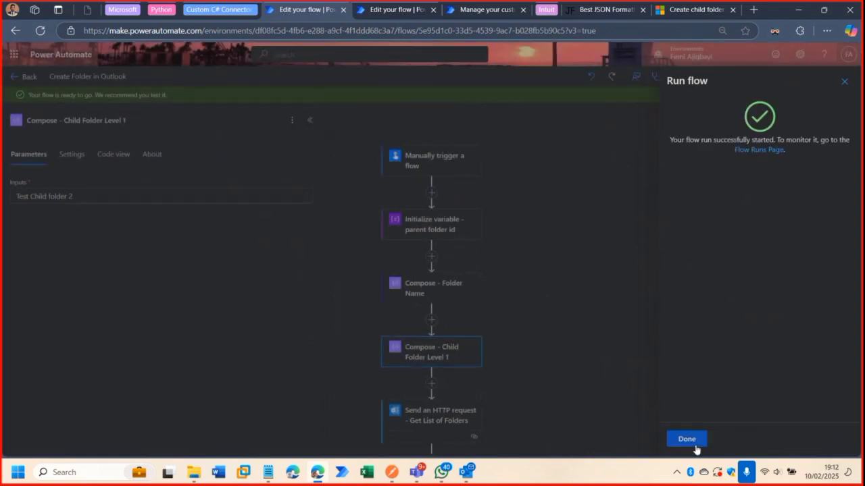
left_click(695, 440)
left_click(466, 472)
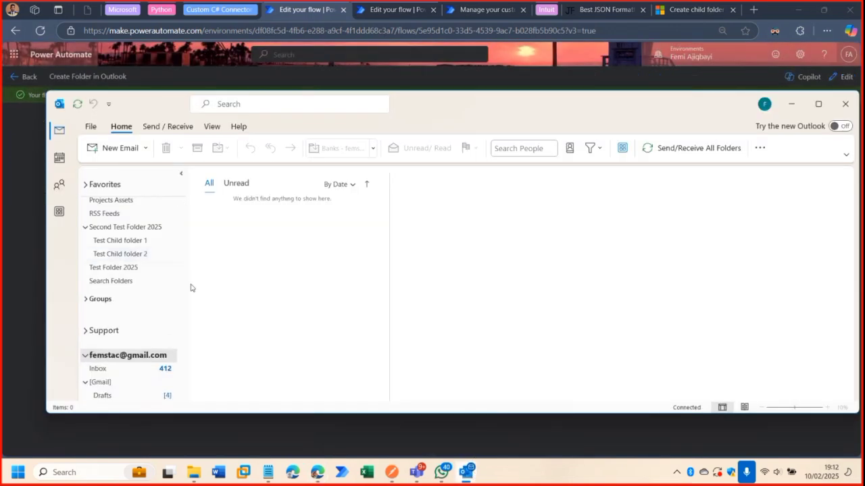
left_click(791, 104)
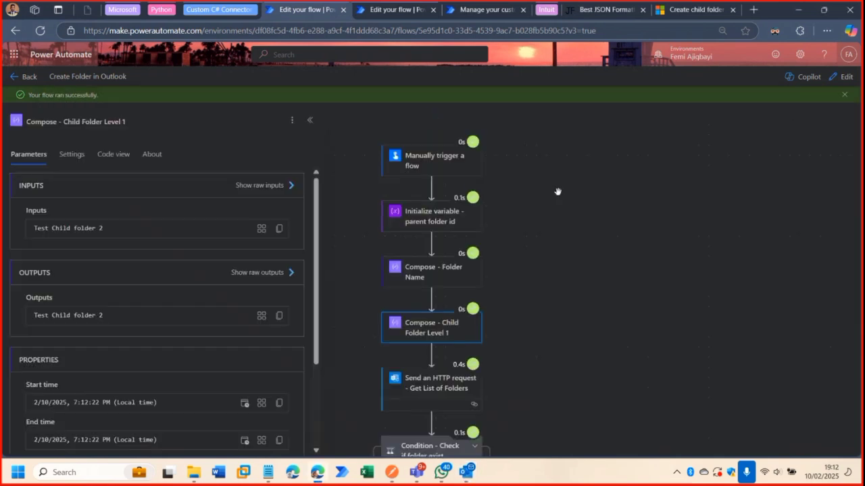
- Check that the rerun took the True branch and inspect the Create Child Folder Level 1 inputs
scroll(457, 304, "down", 3)
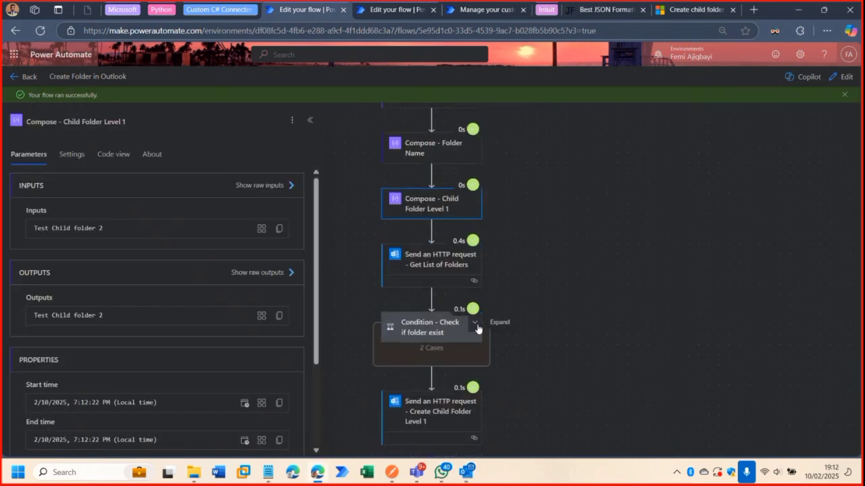
left_click(476, 324)
scroll(478, 327, "down", 1)
left_click(579, 322)
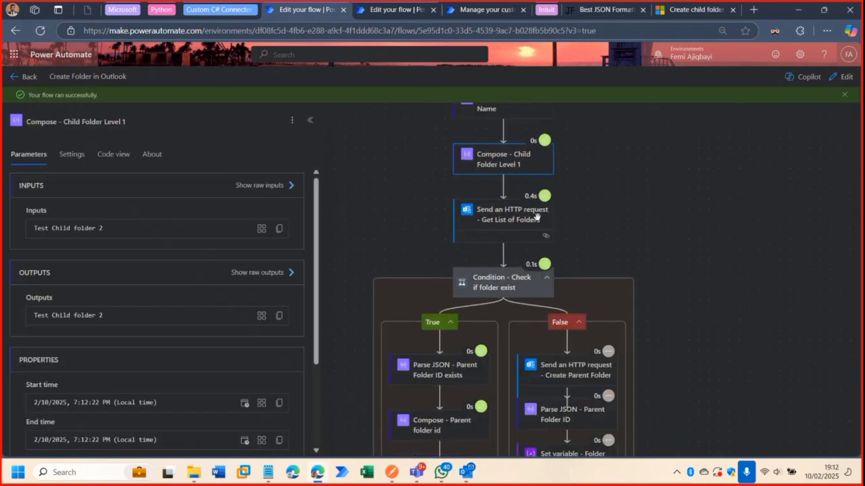
scroll(547, 266, "down", 2)
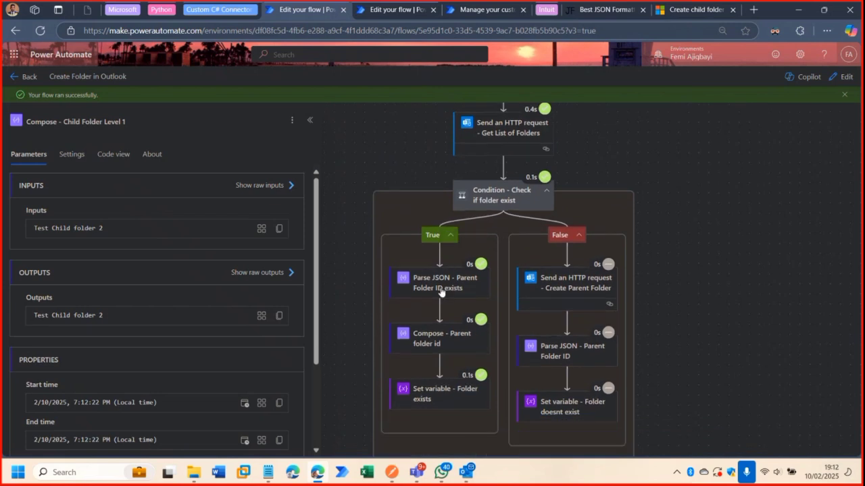
scroll(445, 310, "down", 3)
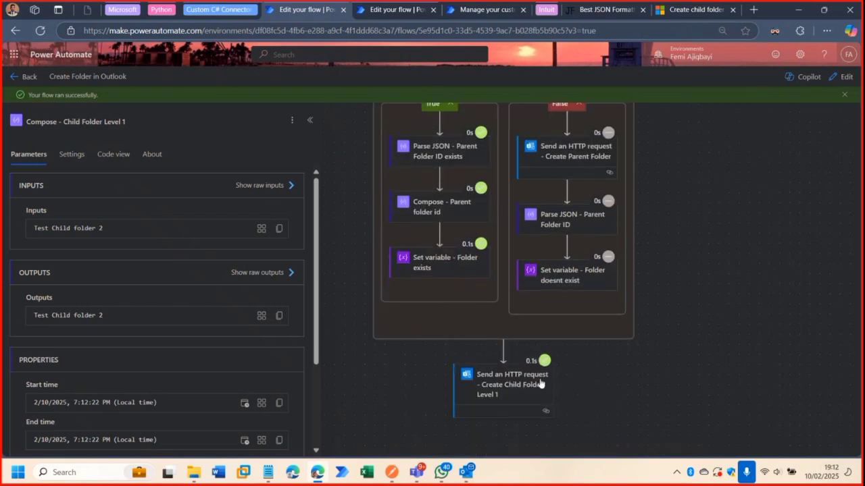
left_click(509, 382)
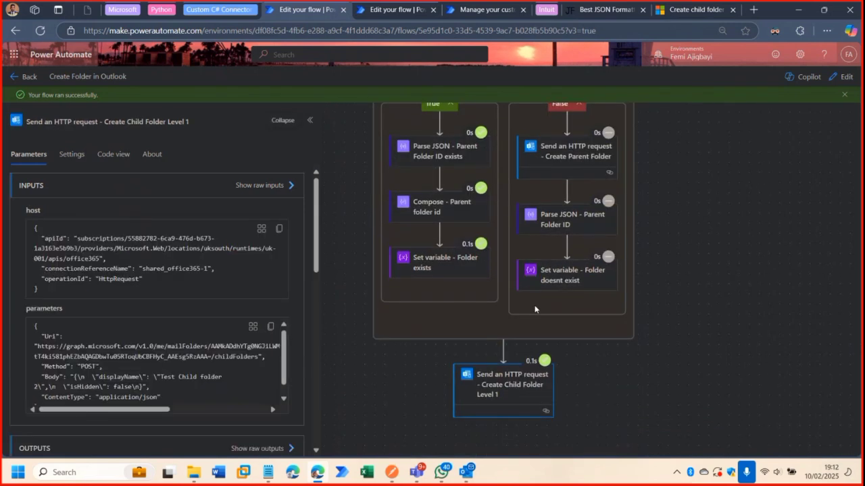
- Switch the flow back into edit mode
left_click(842, 78)
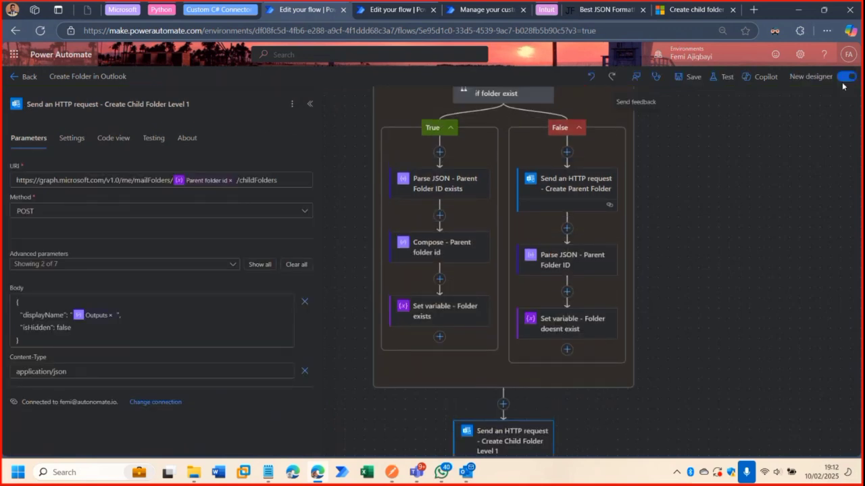
scroll(636, 179, "up", 1)
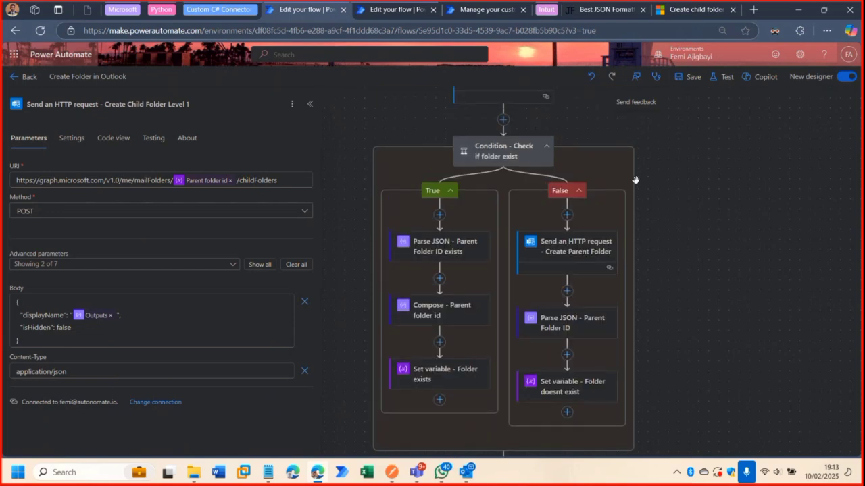
scroll(583, 167, "up", 2)
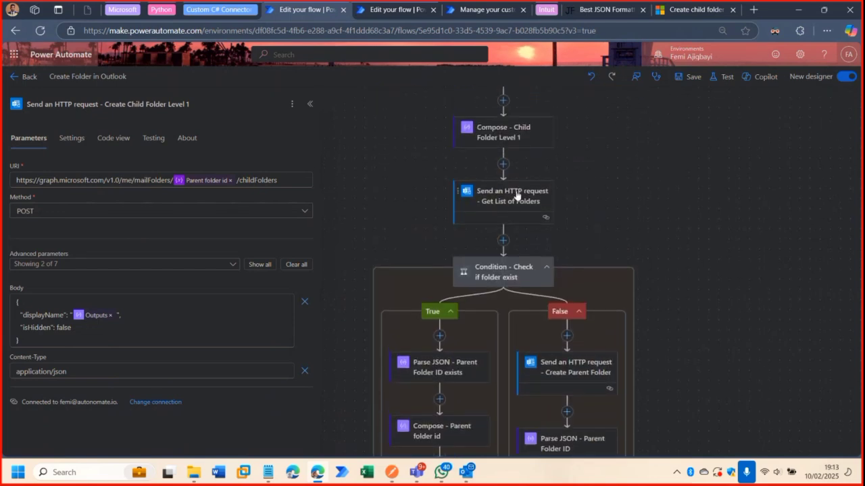